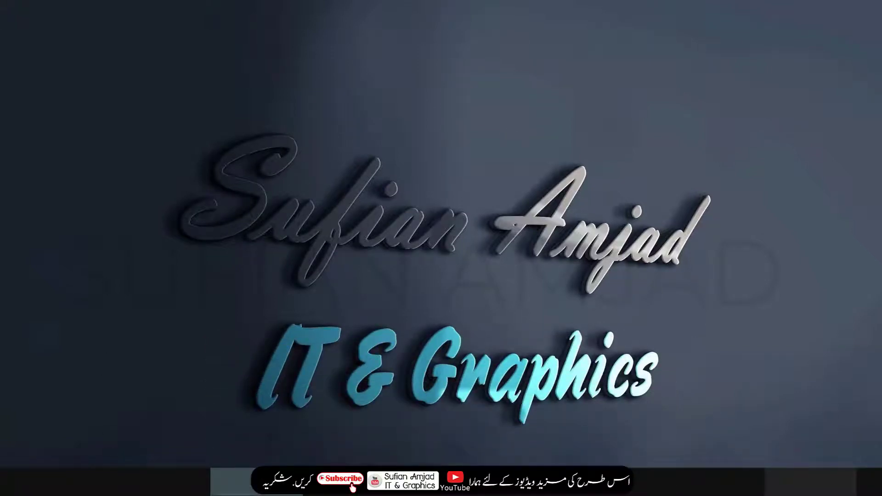
- Preview sample photos 1 (67) and 1 (68), then select portraits 1 (95), 1 (128), 1 (143)
click(62, 440)
click(114, 74)
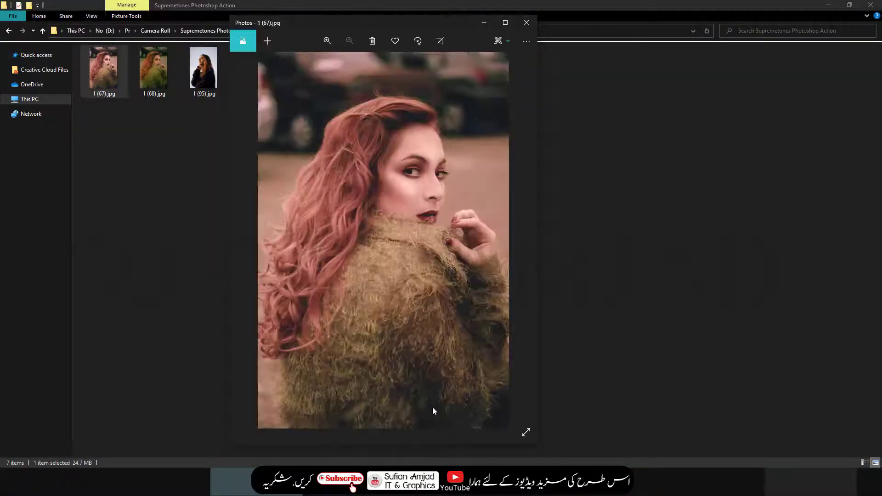
click(527, 22)
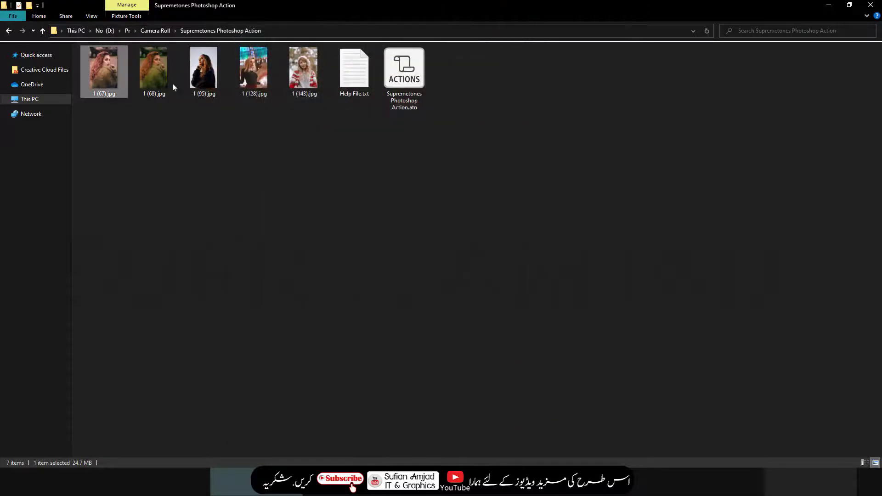
double_click(158, 81)
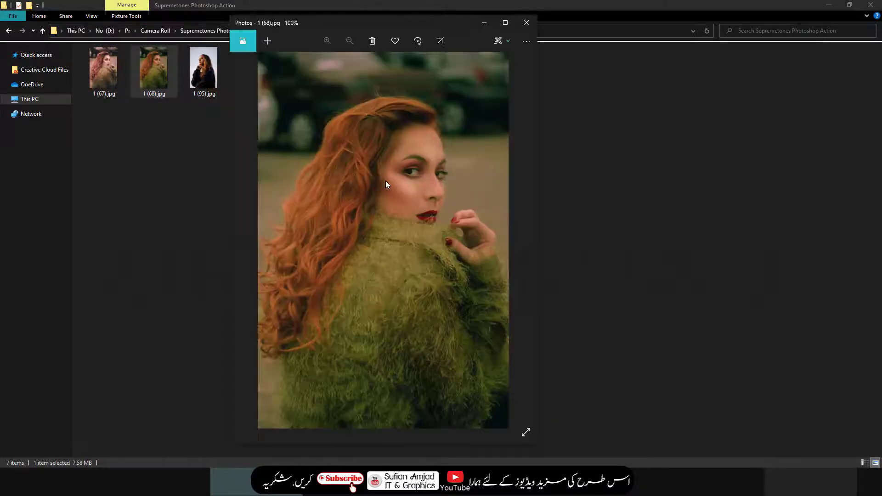
click(526, 23)
drag(224, 94, 331, 51)
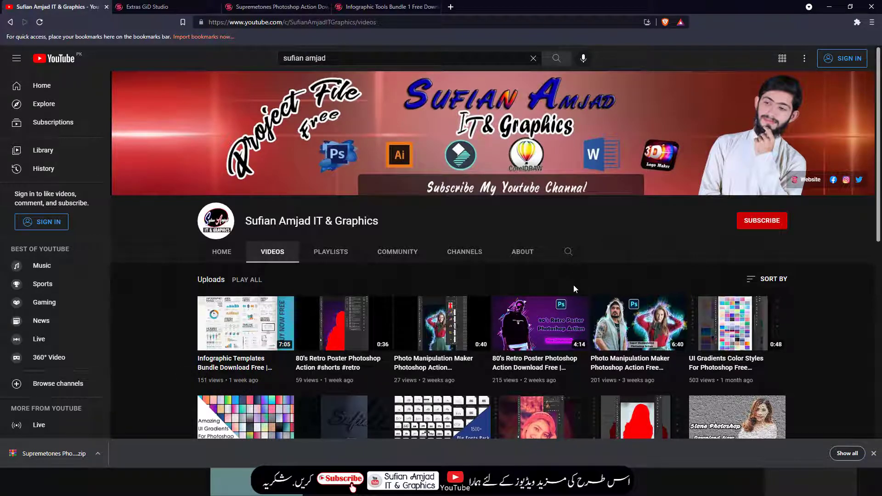
- Browse the YouTube channel's Videos tab, then switch to the Extras GiD Studio website tab
scroll(574, 285, down, 8)
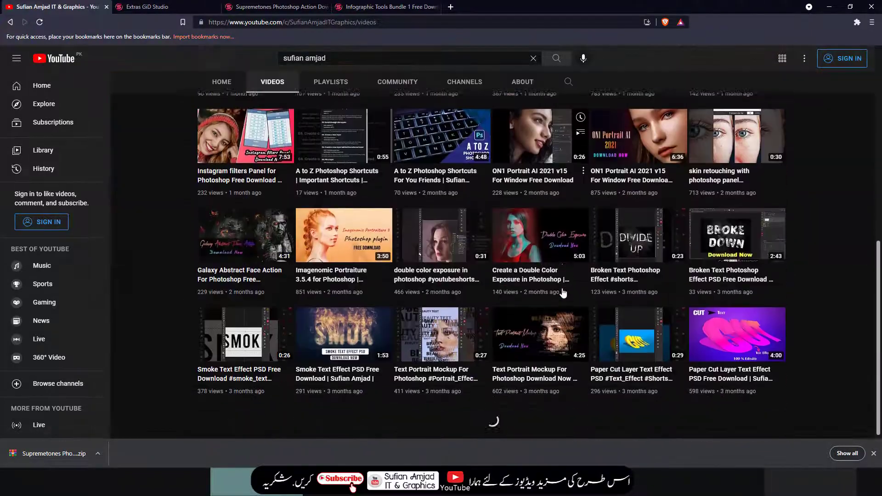
scroll(565, 292, up, 2)
scroll(564, 289, up, 3)
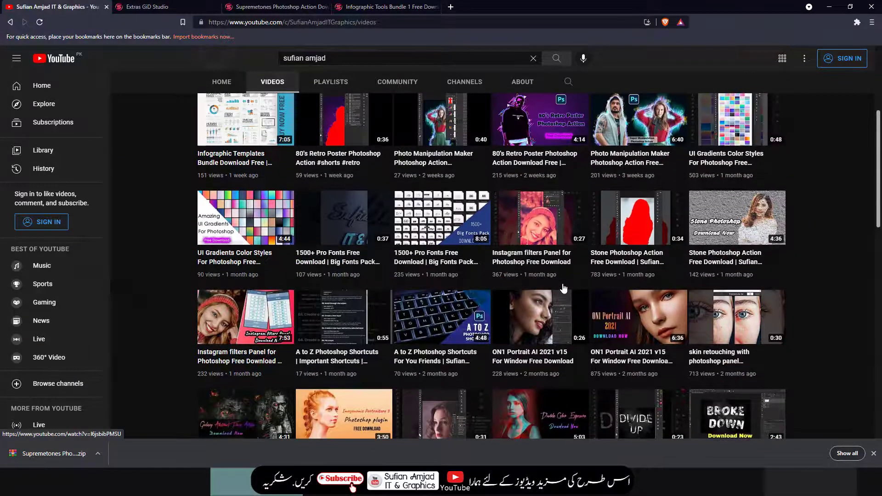
scroll(565, 287, up, 5)
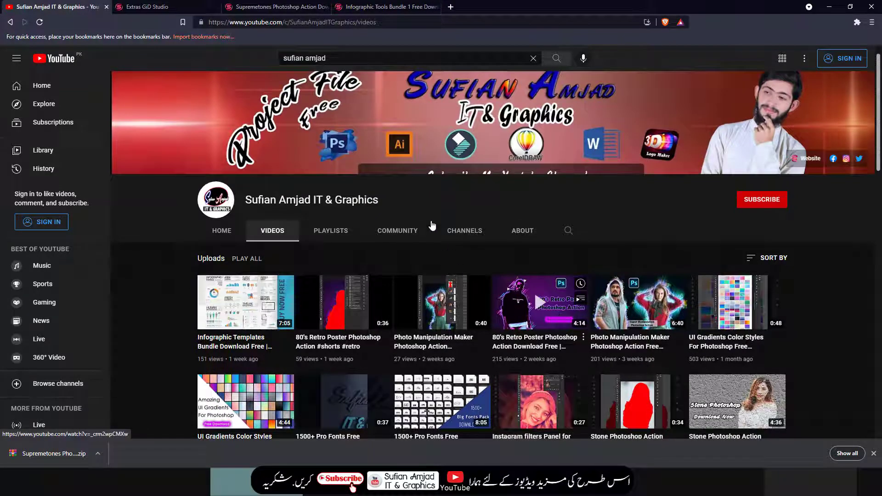
click(182, 11)
scroll(411, 223, up, 5)
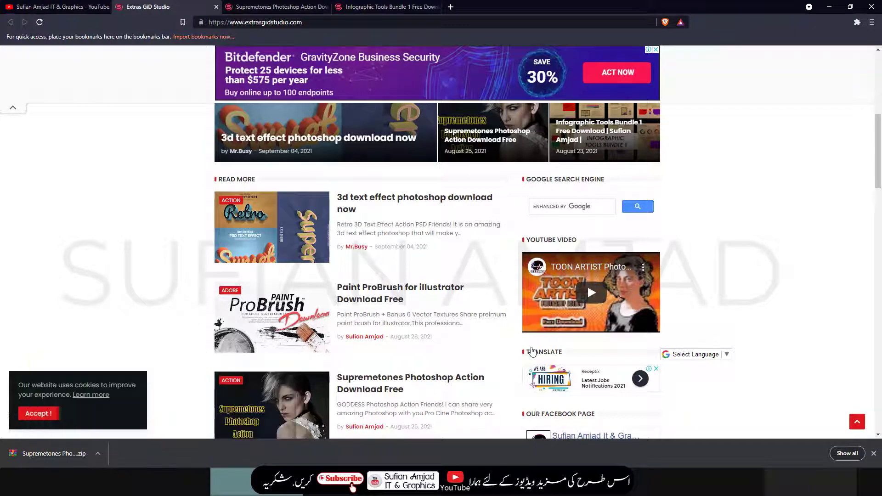
- Open the Supremetones Photoshop Action post on the Extras GiD Studio site
scroll(505, 335, down, 3)
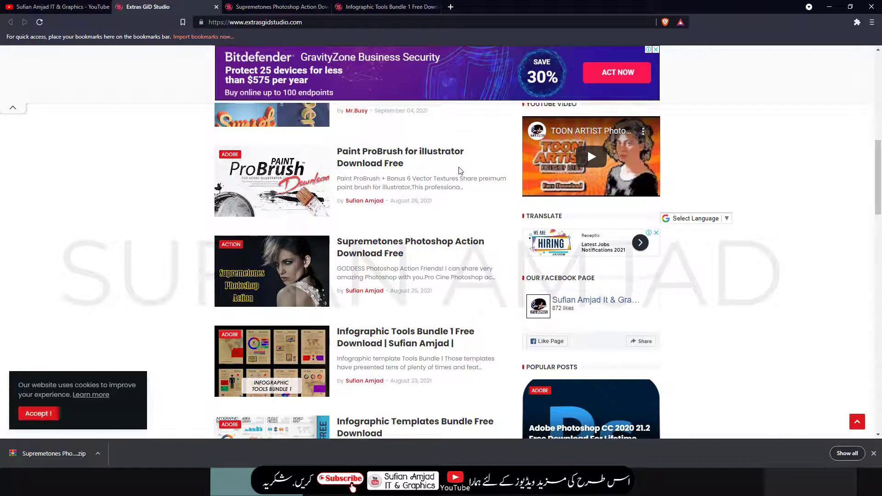
scroll(476, 217, up, 4)
click(275, 7)
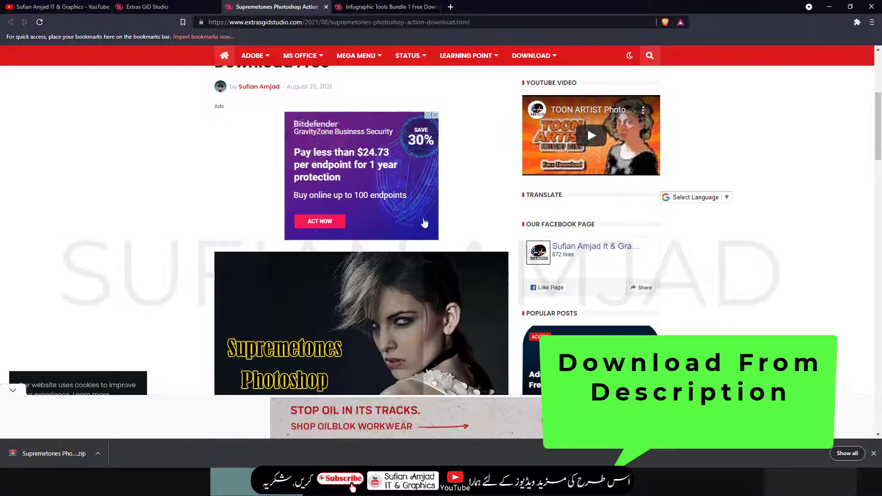
- Review the before/after previews down to Download, then select Supremetones Photoshop Action.atn in Explorer
scroll(436, 220, down, 3)
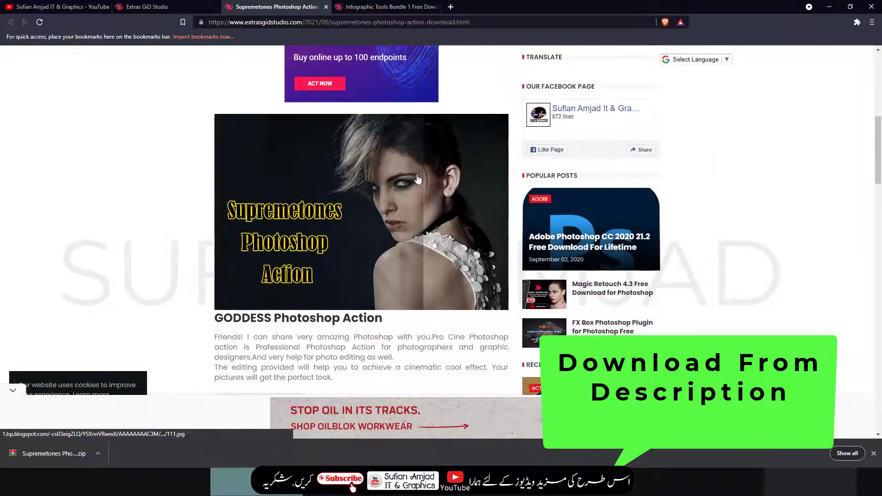
scroll(372, 301, down, 6)
scroll(337, 234, down, 5)
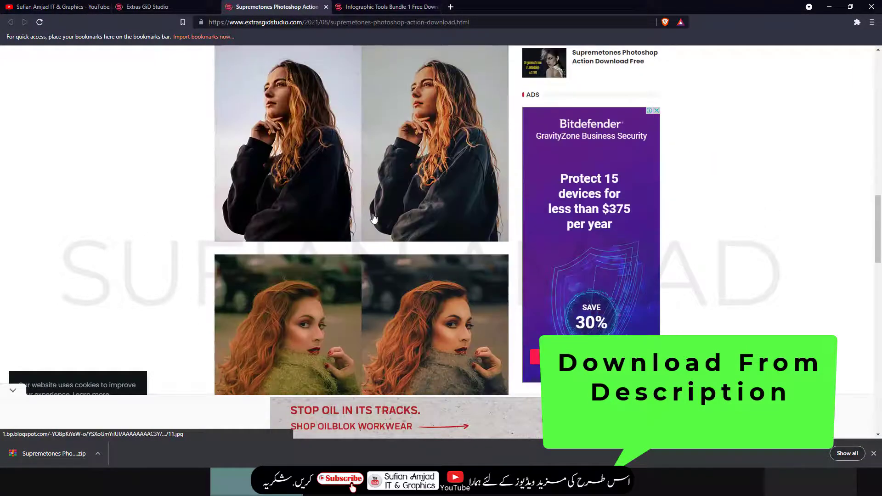
scroll(366, 184, down, 4)
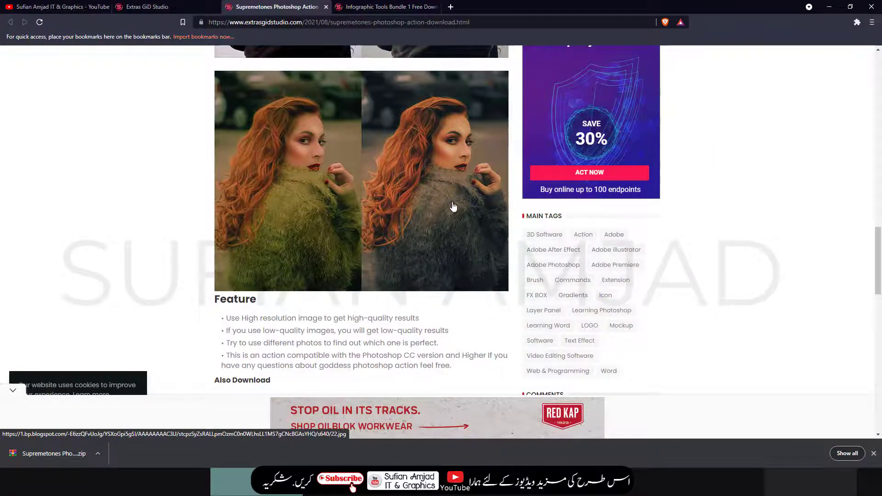
scroll(459, 211, up, 5)
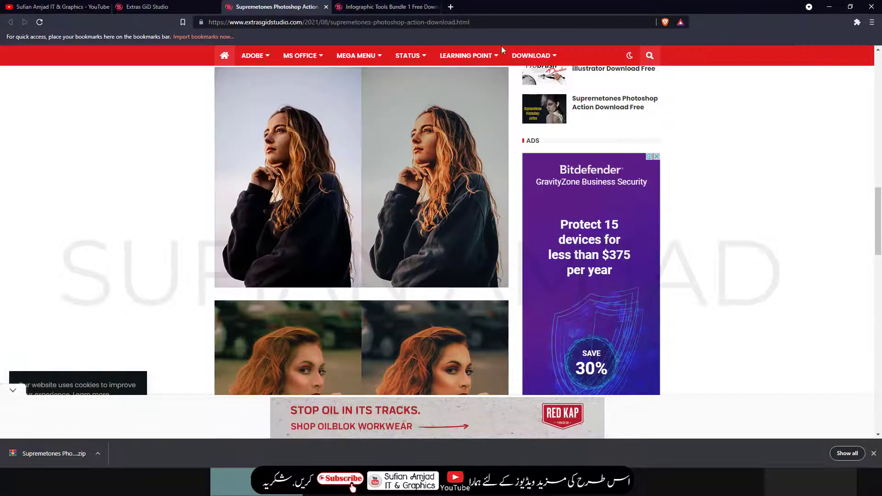
scroll(419, 194, down, 4)
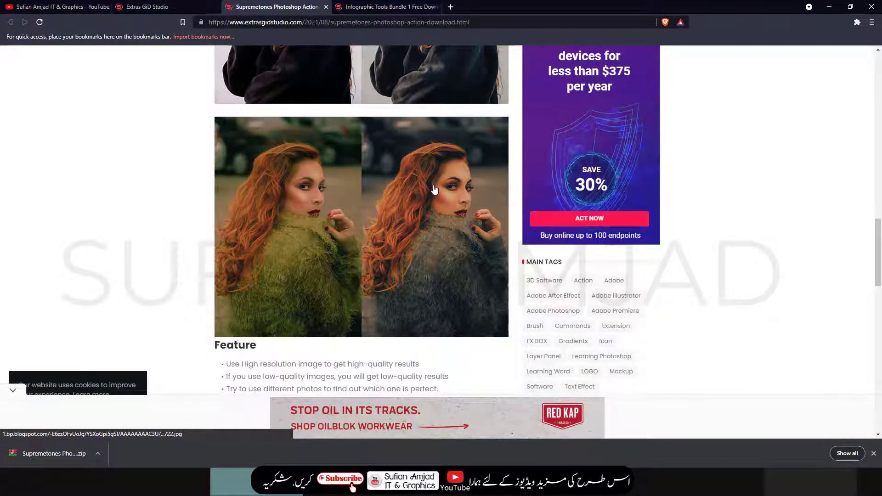
scroll(419, 195, down, 4)
scroll(413, 179, down, 5)
scroll(412, 179, up, 2)
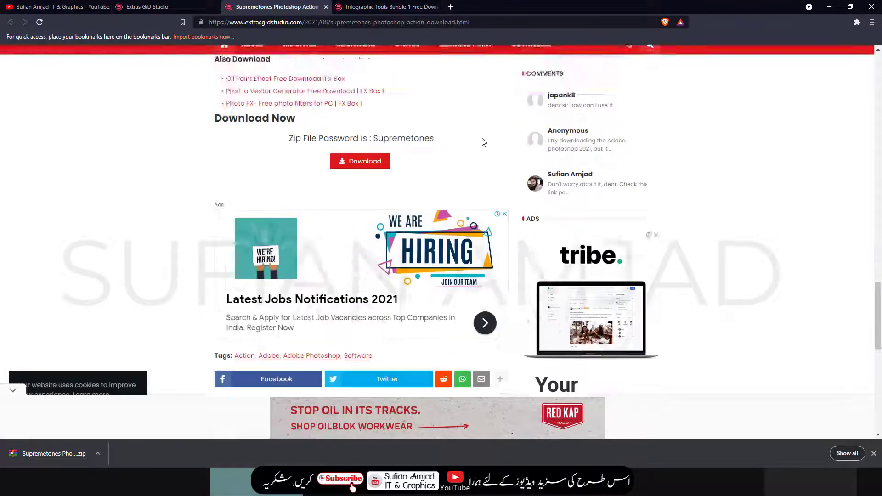
scroll(482, 142, up, 8)
scroll(482, 142, up, 6)
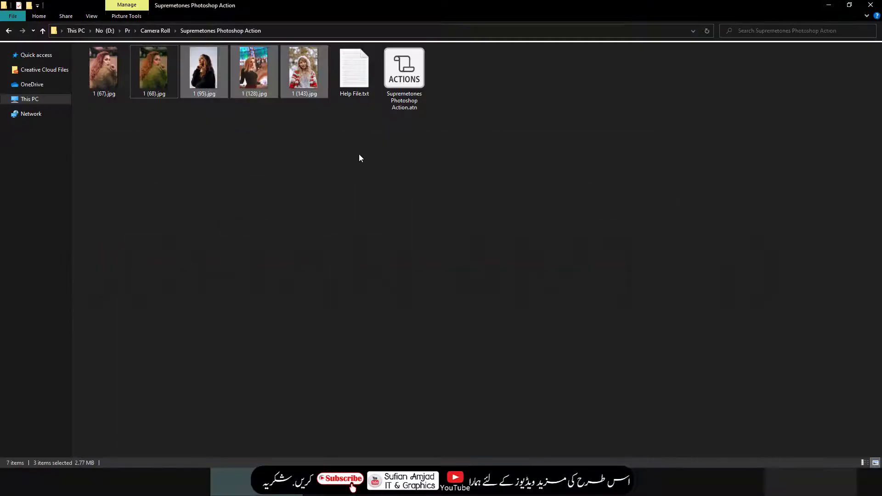
click(406, 98)
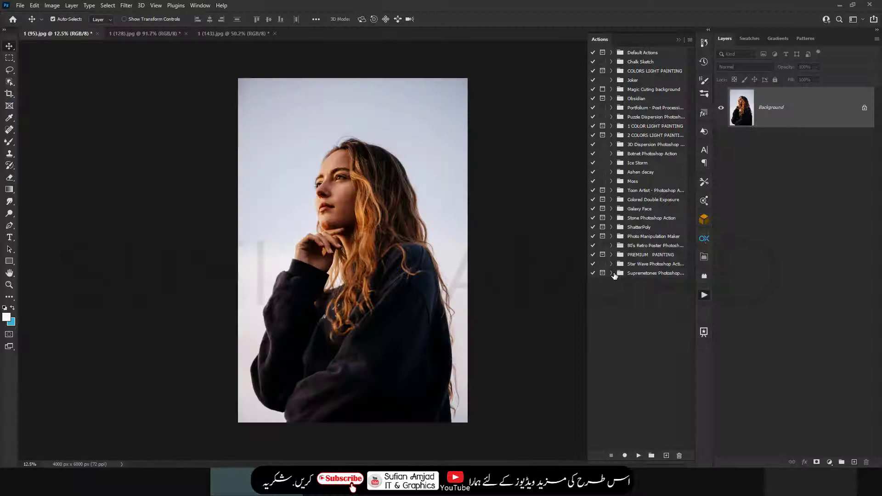
- Play the Goddess action from the Supremetones set on 1 (95).jpg and dismiss the completion message
click(611, 274)
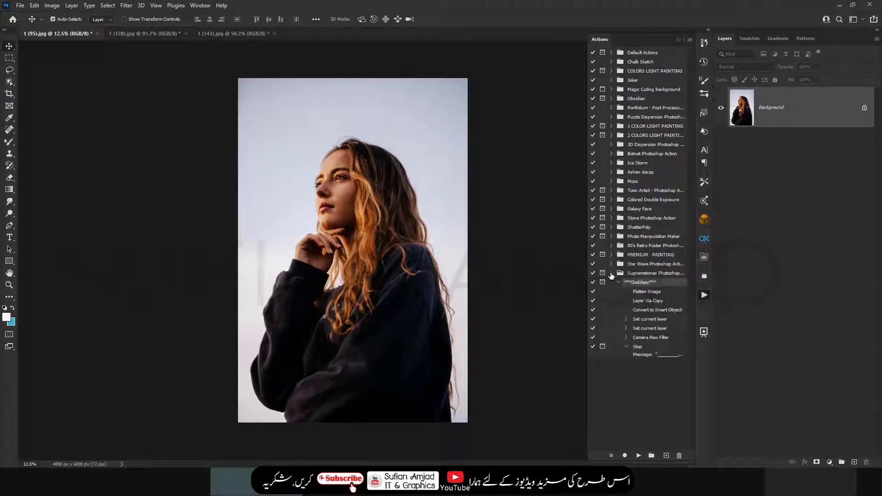
click(612, 273)
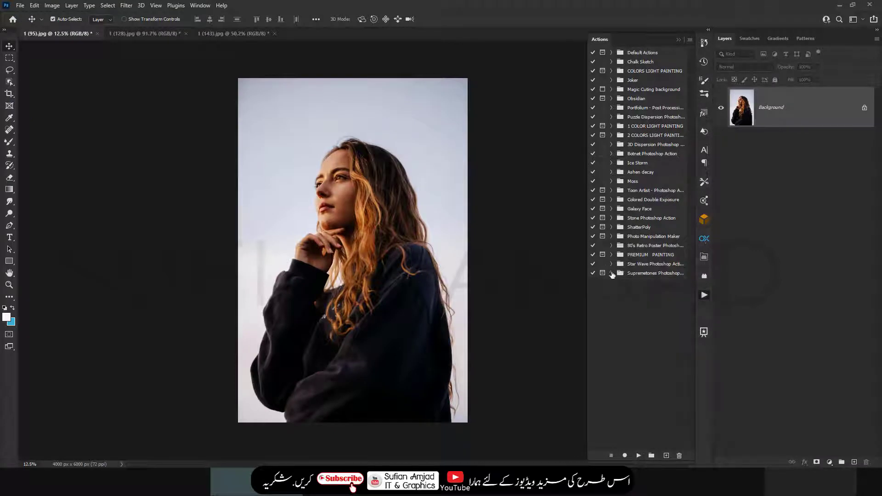
click(612, 273)
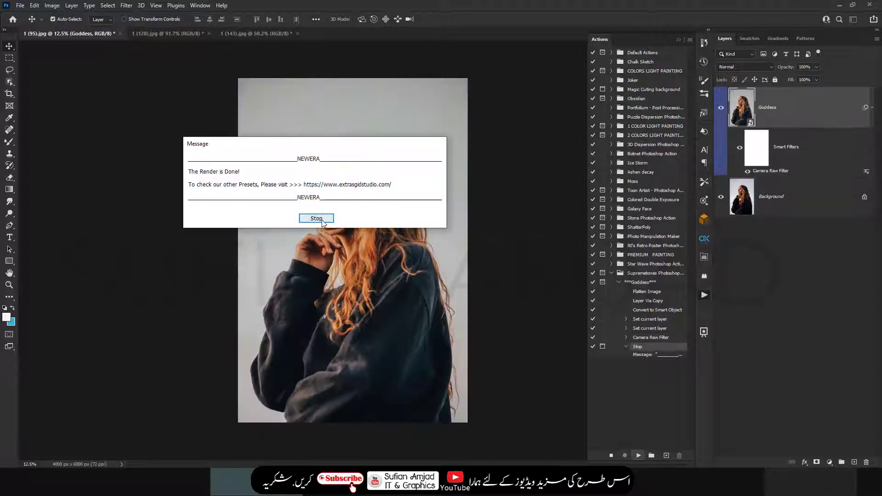
click(317, 219)
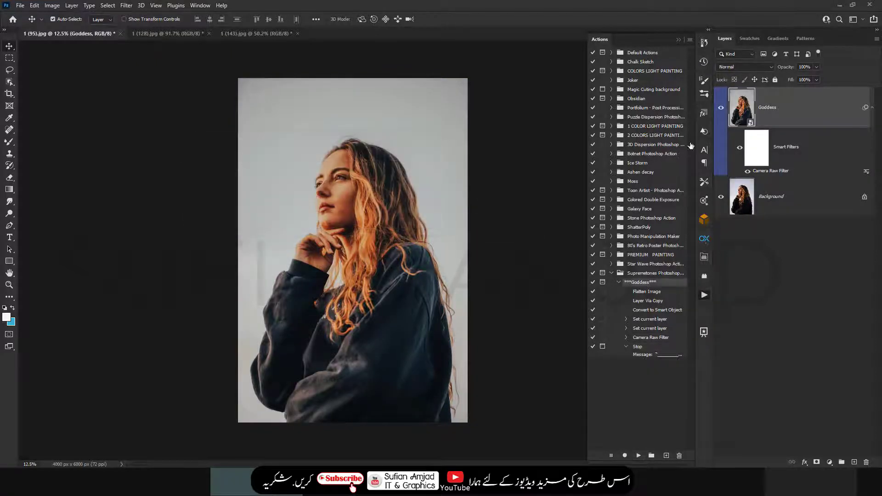
scroll(404, 123, up, 1)
scroll(404, 123, up, 2)
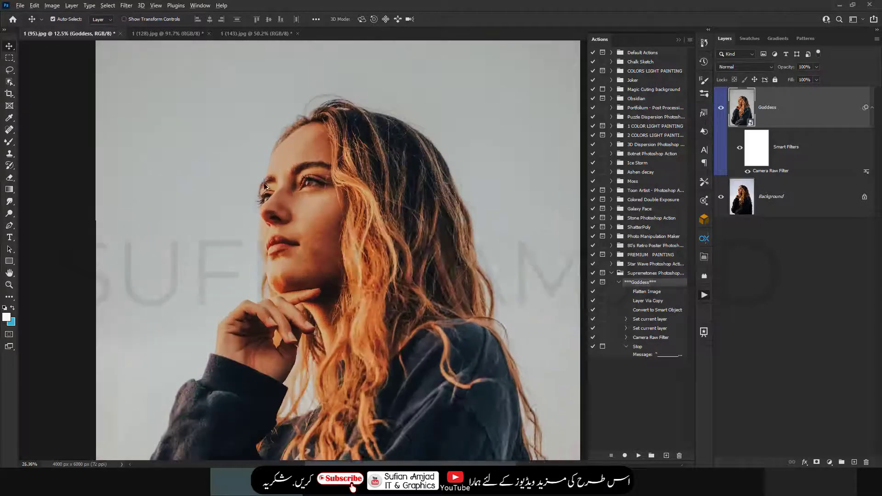
scroll(296, 220, up, 2)
scroll(296, 220, up, 1)
scroll(317, 244, up, 1)
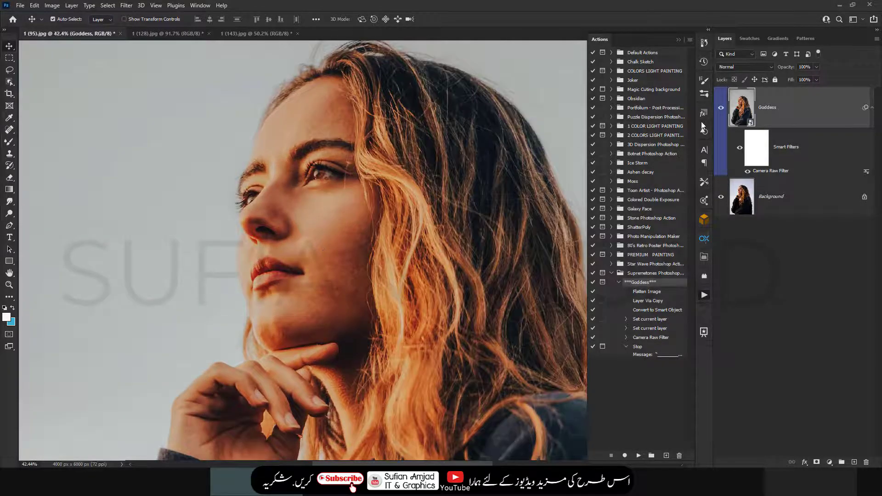
click(721, 108)
click(720, 109)
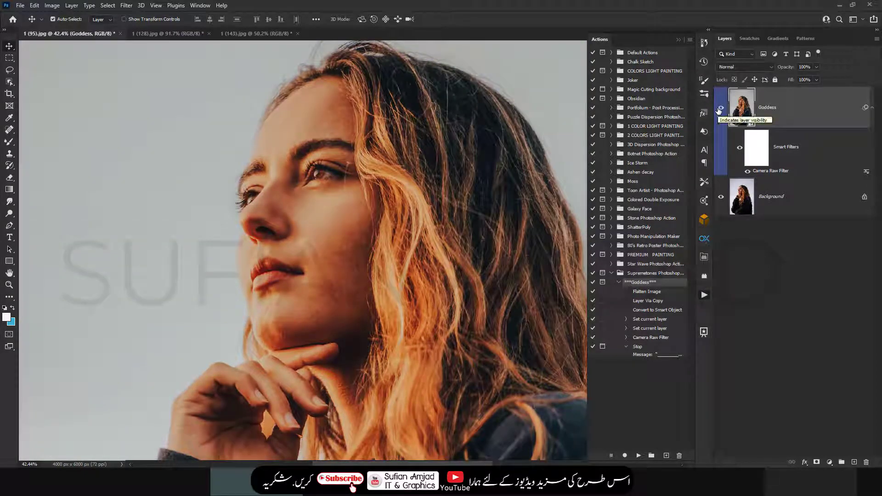
click(720, 109)
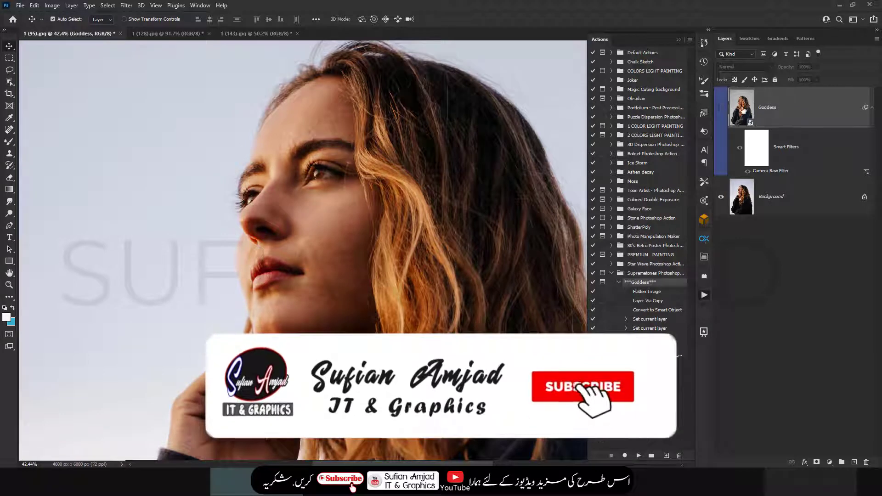
click(721, 108)
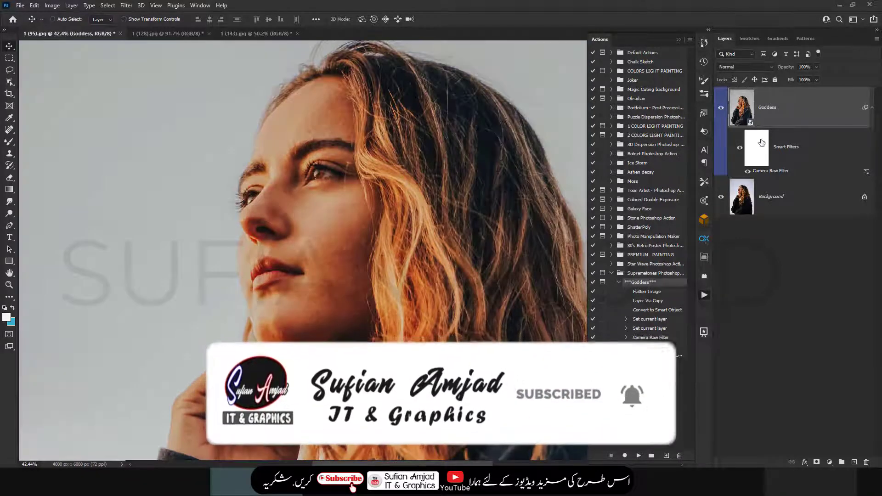
click(747, 171)
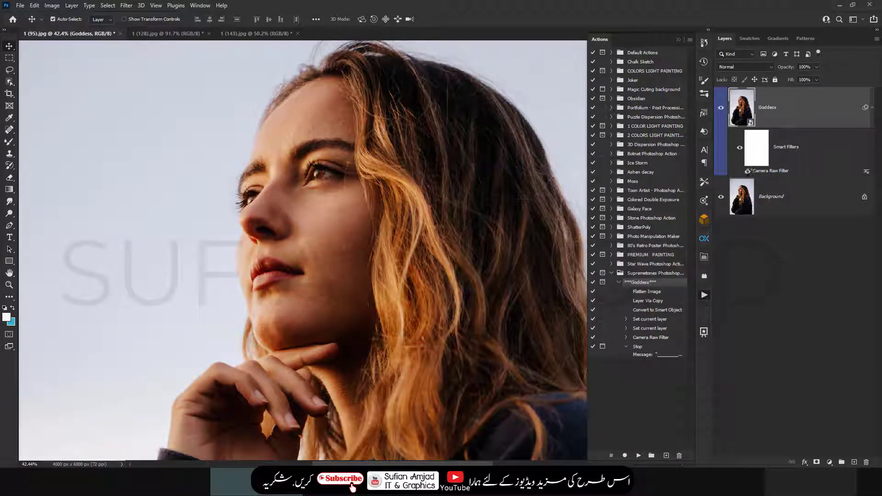
click(747, 171)
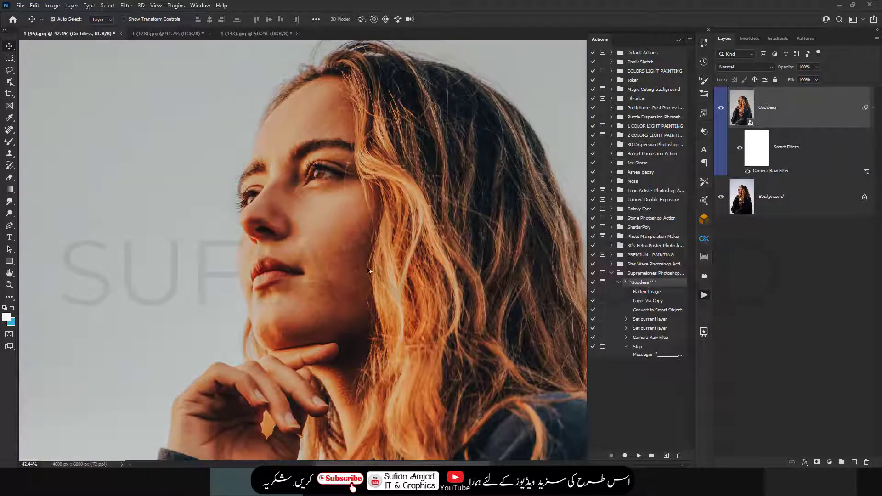
scroll(370, 271, down, 2)
scroll(331, 230, down, 1)
scroll(340, 243, down, 2)
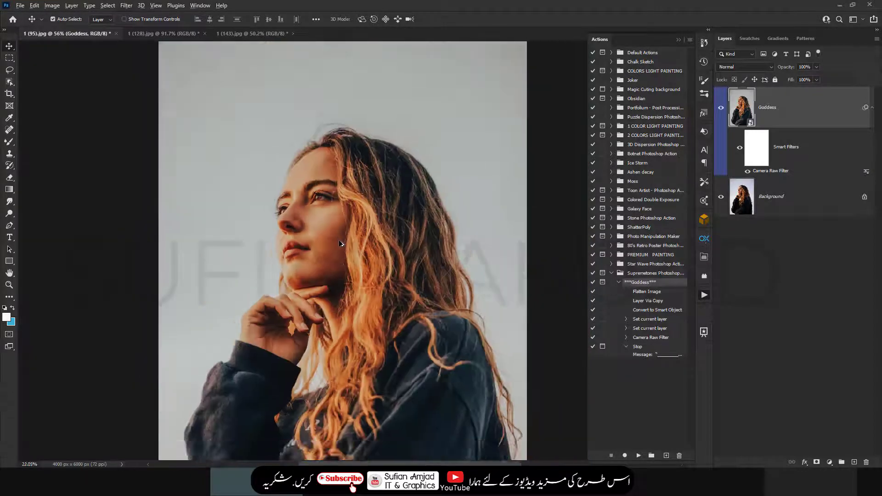
scroll(340, 243, down, 2)
scroll(340, 243, up, 1)
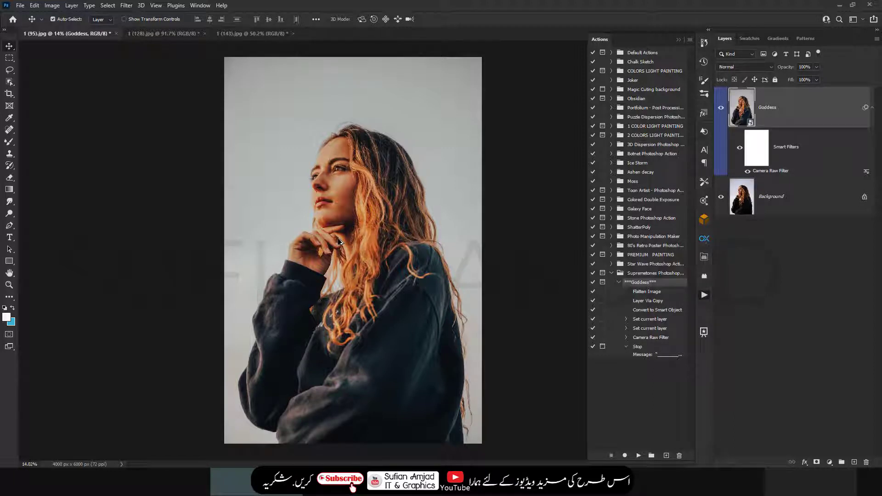
- Apply the Goddess action to 1 (128).jpg and toggle the Goddess layer to compare before/after
click(166, 34)
scroll(389, 224, up, 3)
scroll(389, 224, up, 2)
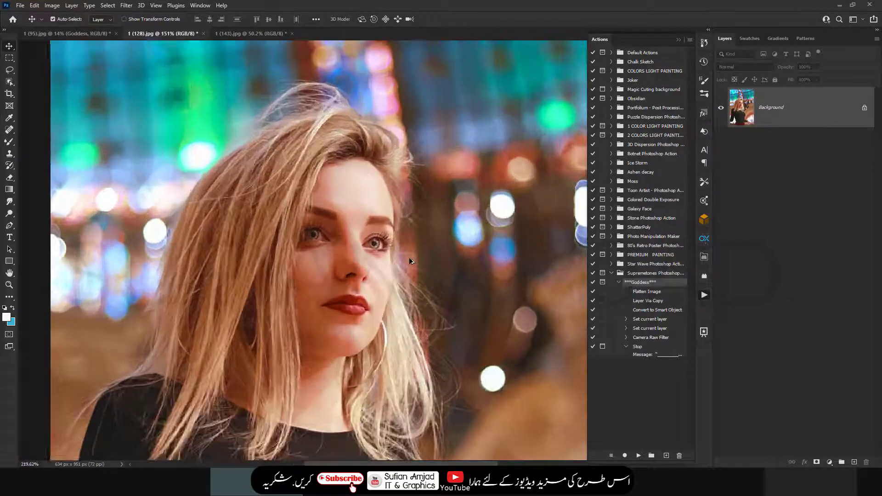
scroll(409, 257, down, 2)
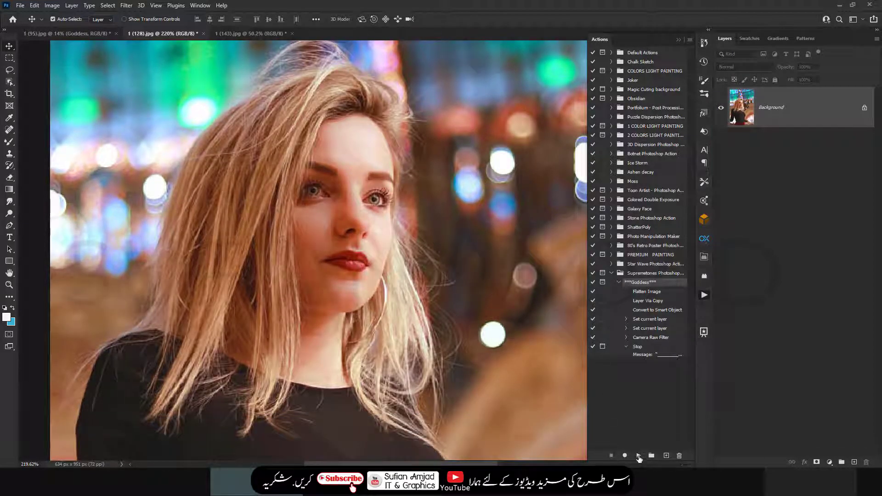
click(639, 456)
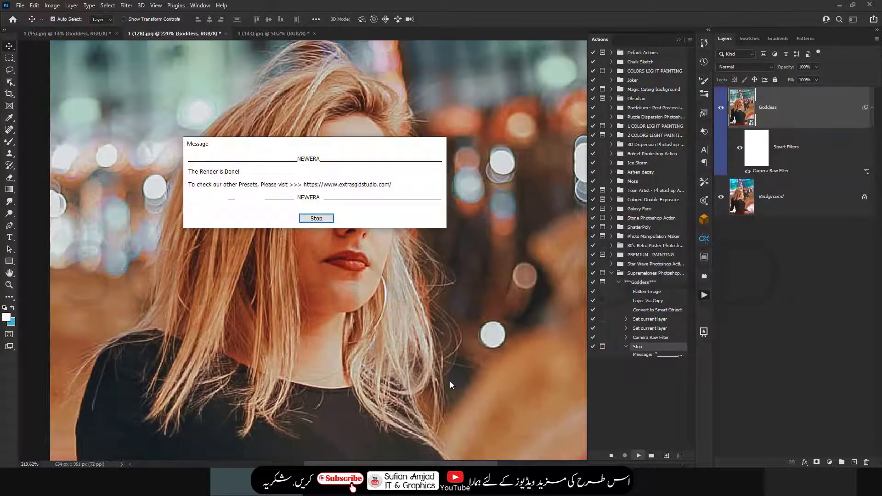
key(Return)
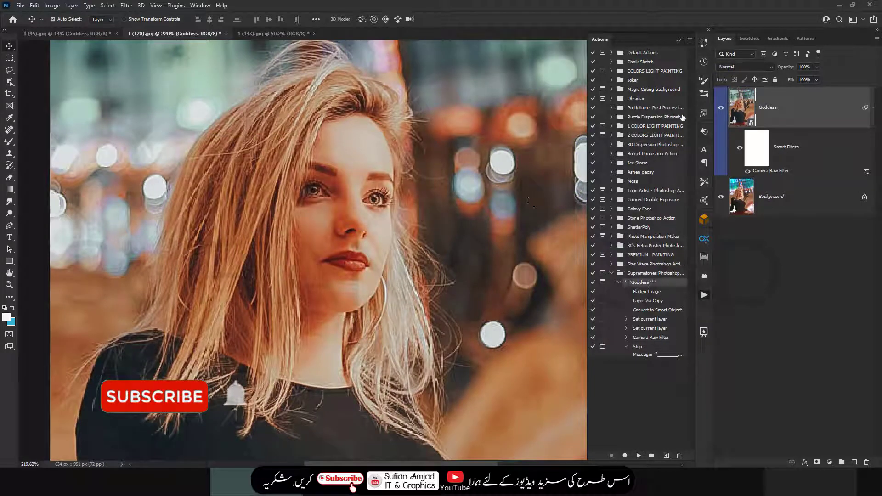
click(721, 107)
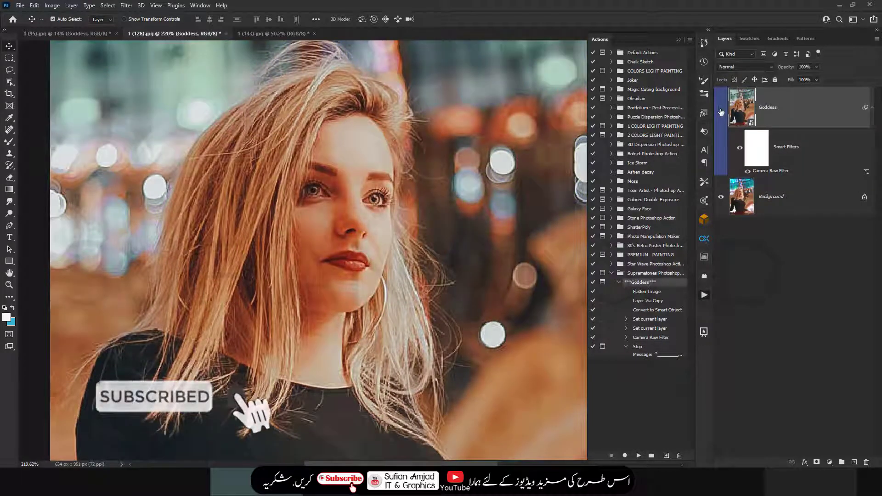
click(721, 108)
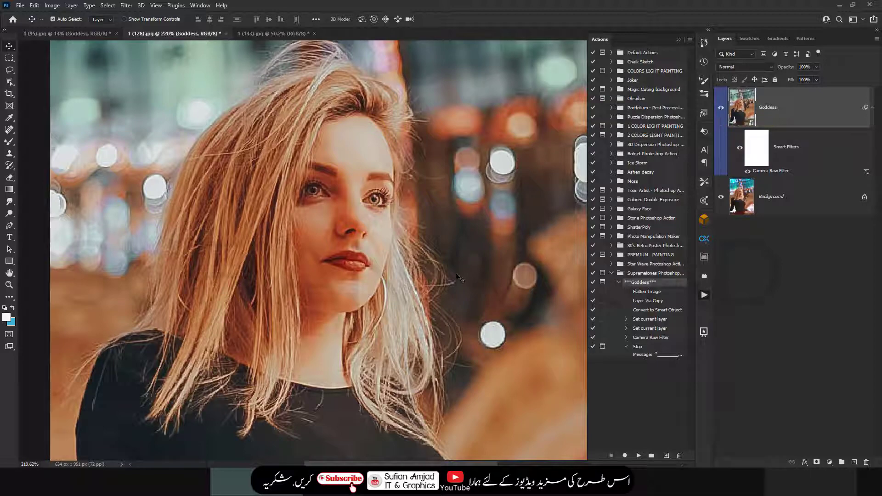
- Apply the Goddess action to the third portrait, 1 (143).jpg
click(271, 34)
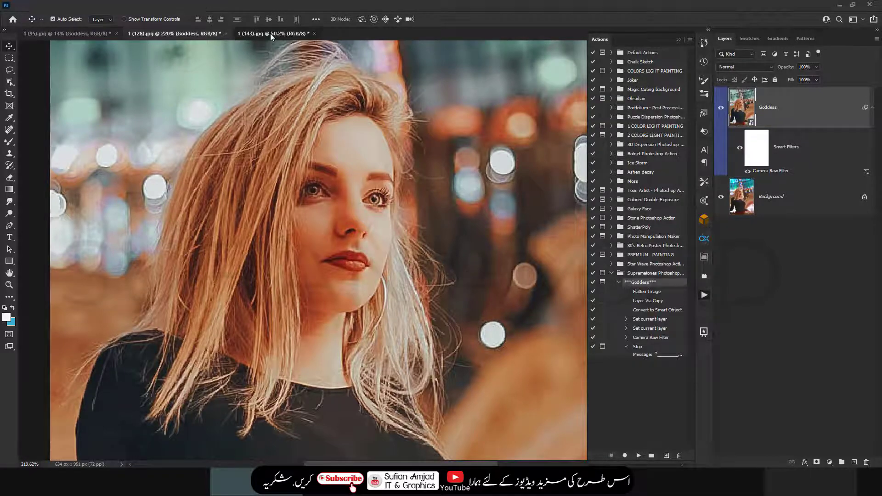
scroll(300, 197, down, 5)
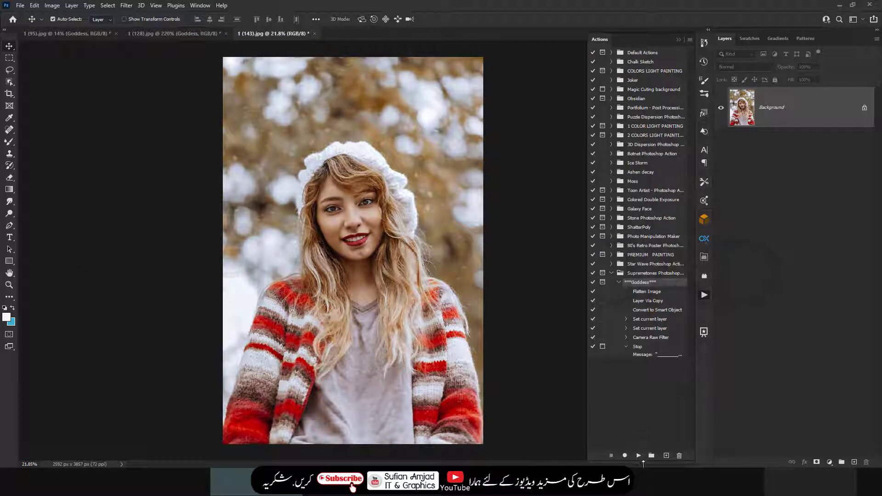
click(639, 457)
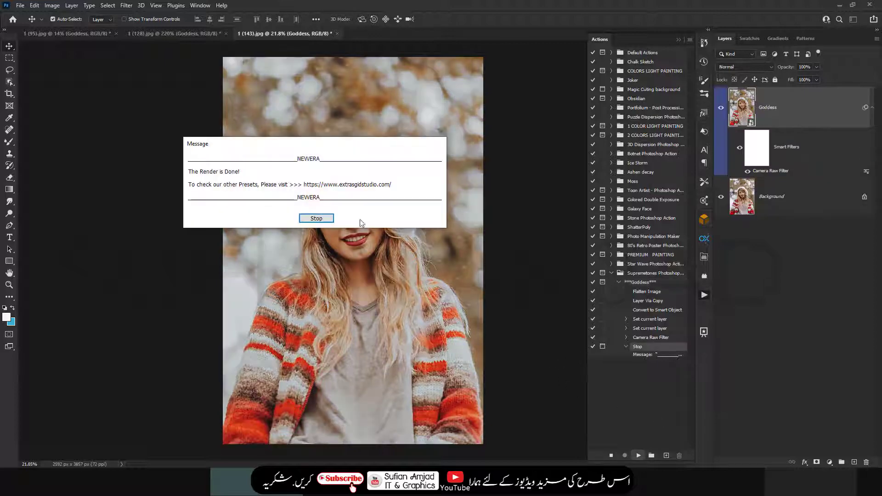
click(316, 218)
- Toggle the Goddess layer visibility to compare the grade, leaving it visible
scroll(440, 182, up, 4)
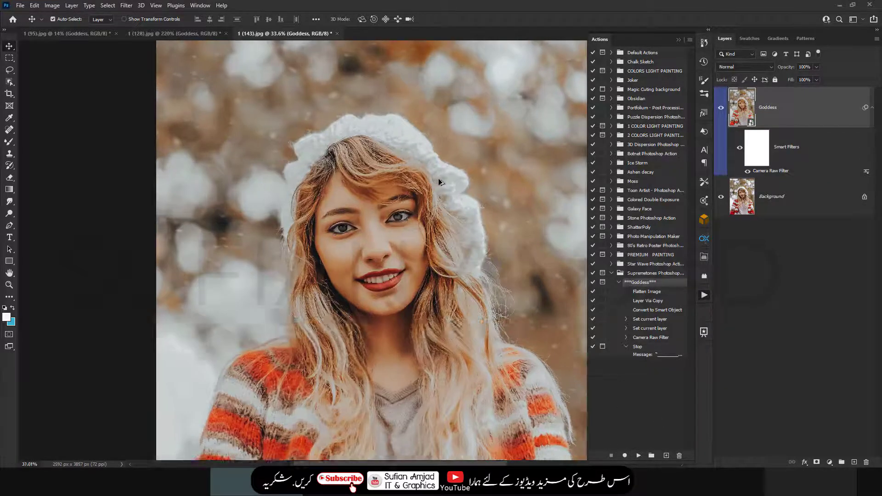
scroll(439, 183, up, 3)
scroll(455, 194, up, 3)
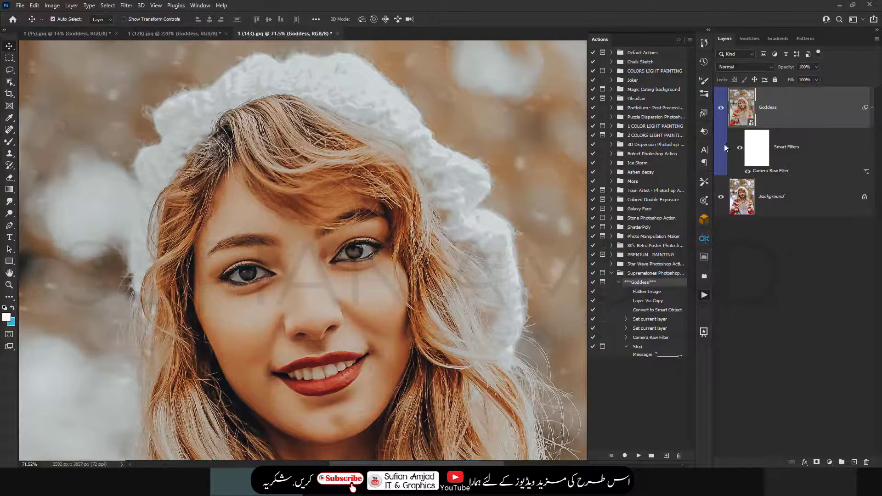
click(721, 108)
click(721, 108)
click(721, 108)
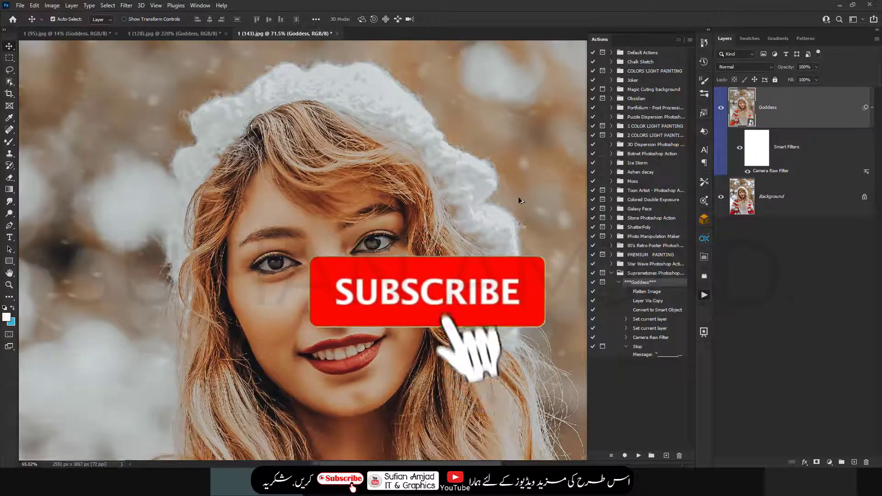
scroll(518, 196, down, 3)
scroll(522, 196, down, 3)
scroll(522, 197, down, 2)
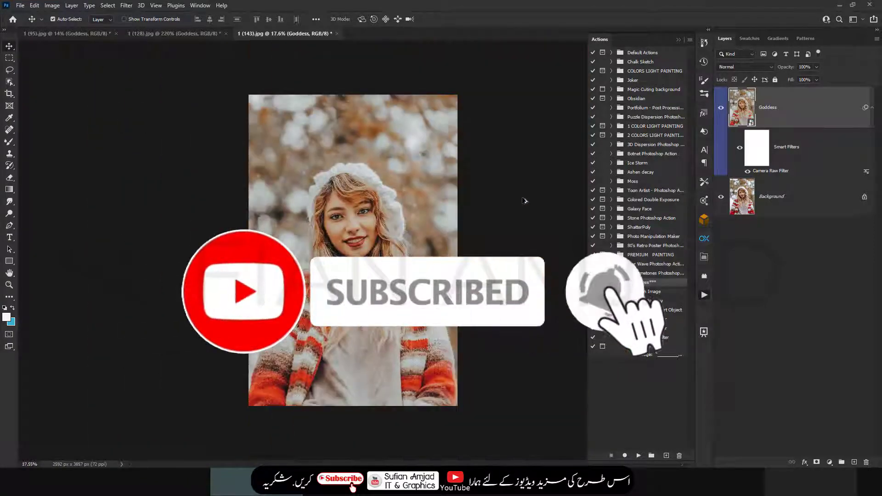